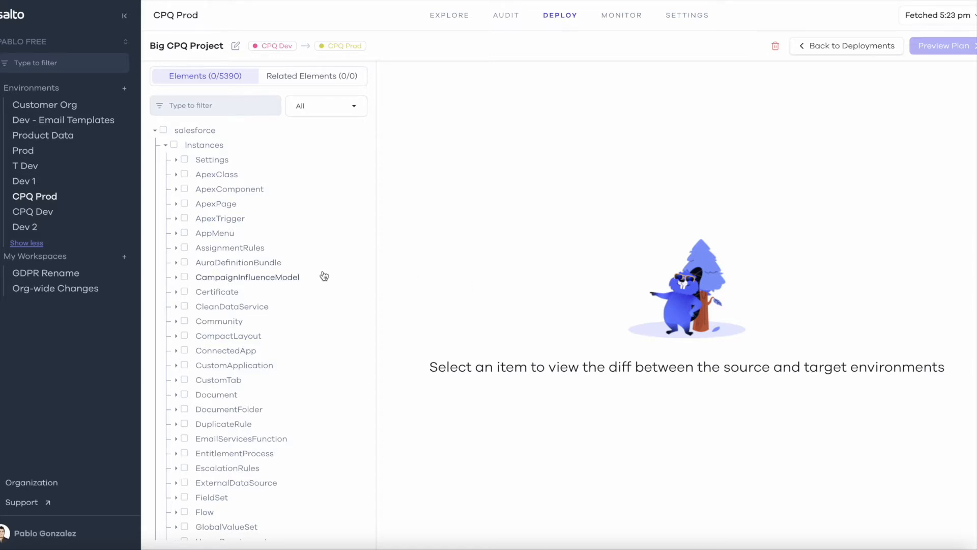
View the changes of the Bass_Guitar instance under SBQQ__ConfigurationAttribute__c and select it for the deployment
scroll(324, 276, down, 10)
scroll(324, 276, up, 12)
scroll(285, 289, down, 6)
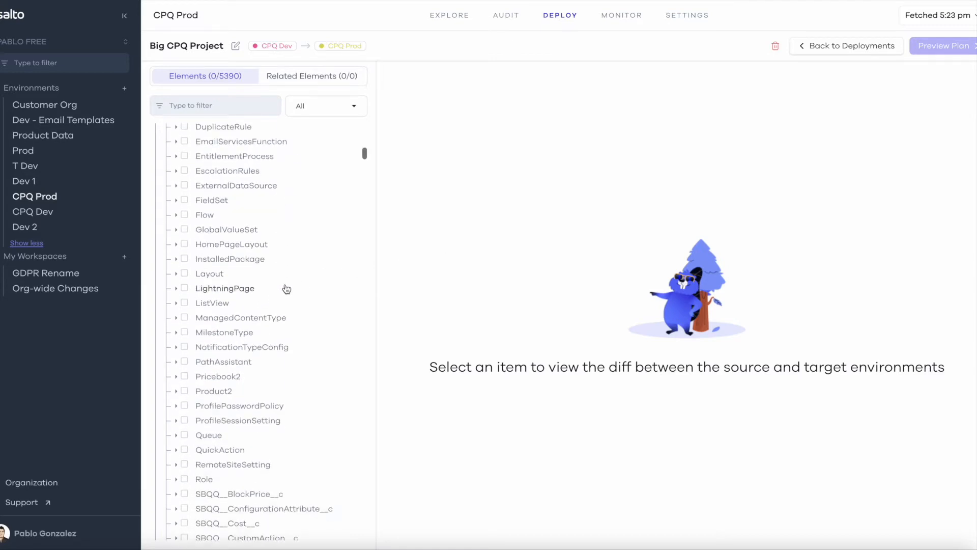
scroll(287, 289, down, 5)
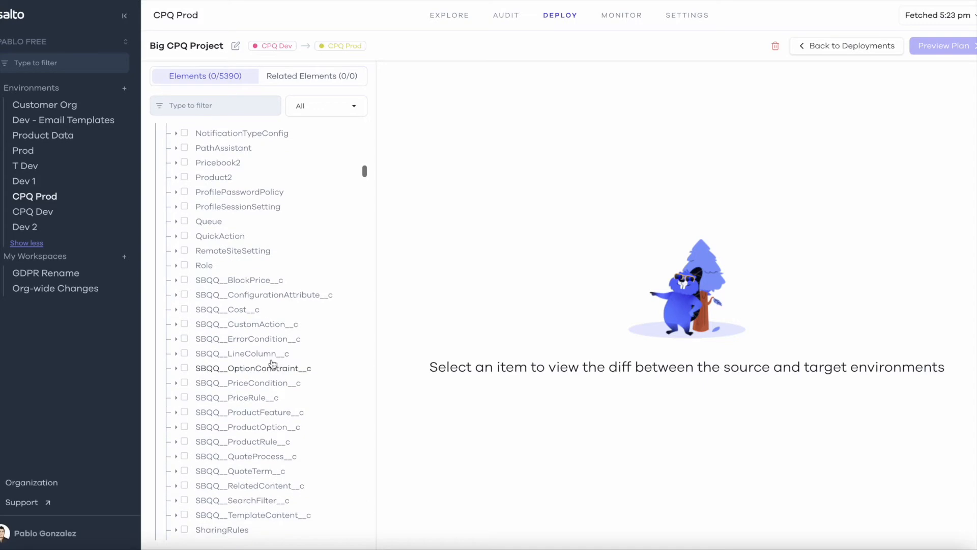
click(176, 295)
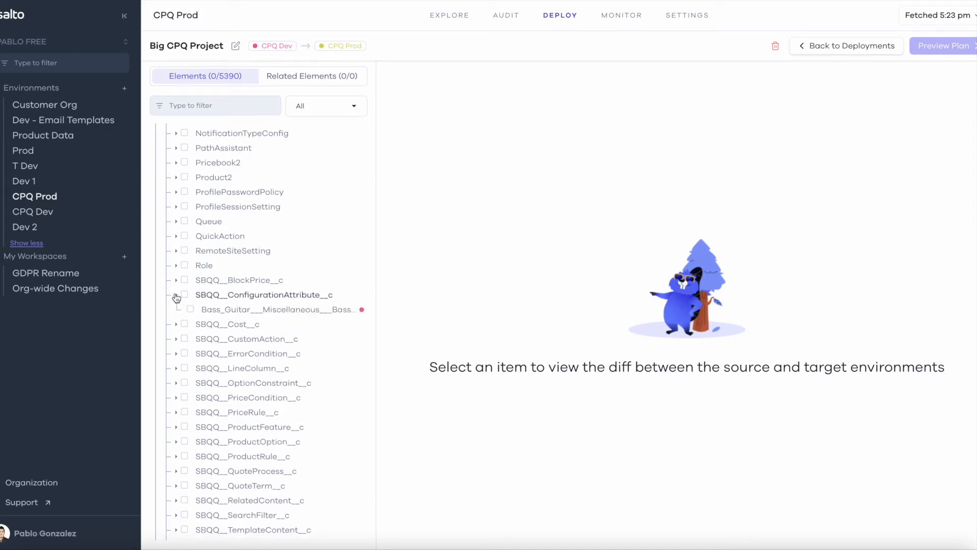
click(227, 311)
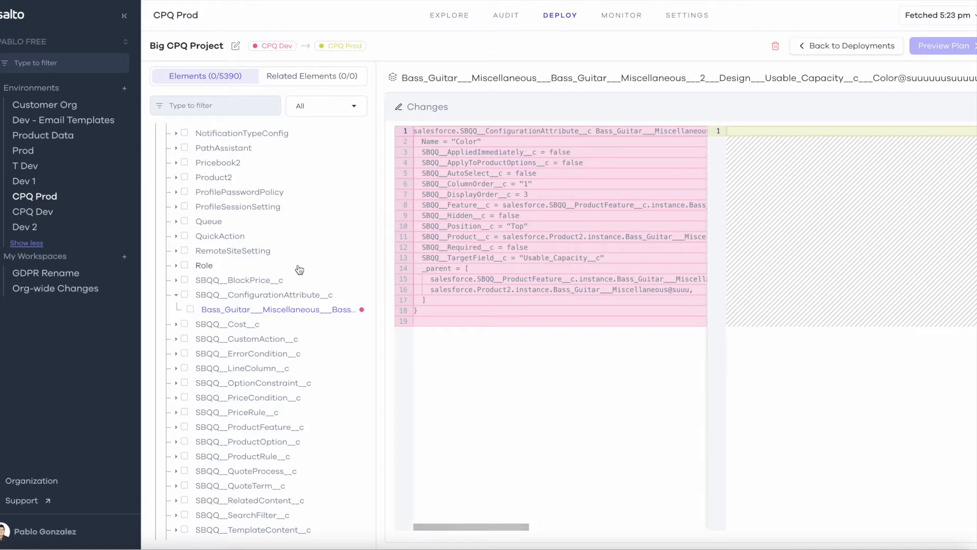
click(191, 310)
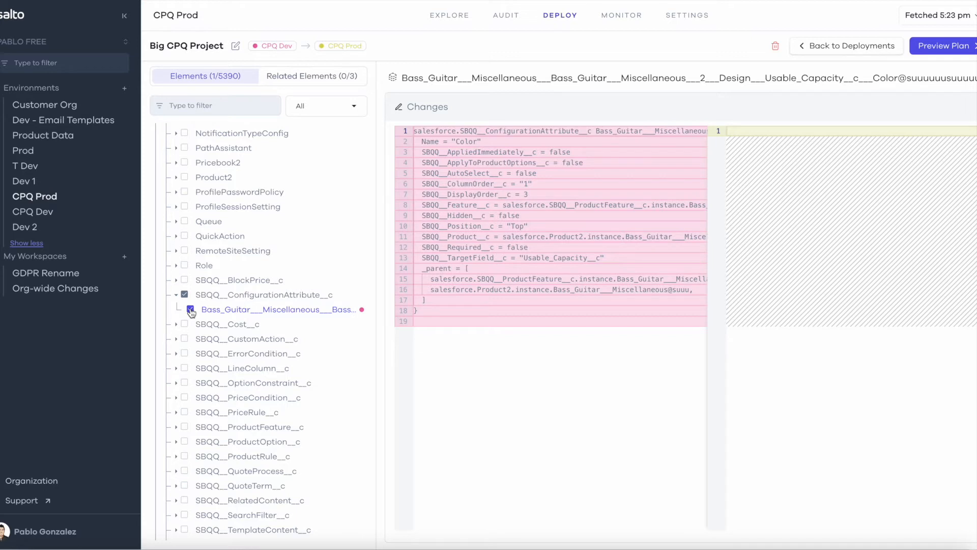
Filter the elements by "cpq" and add the whole CPQDataFactory Apex class to the deployment selection
click(228, 106)
text(cpq)
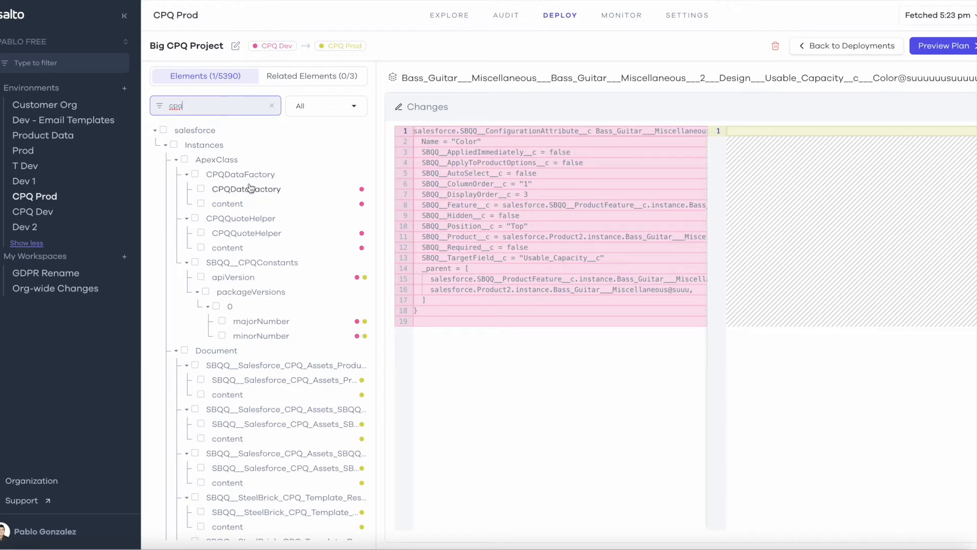
click(194, 174)
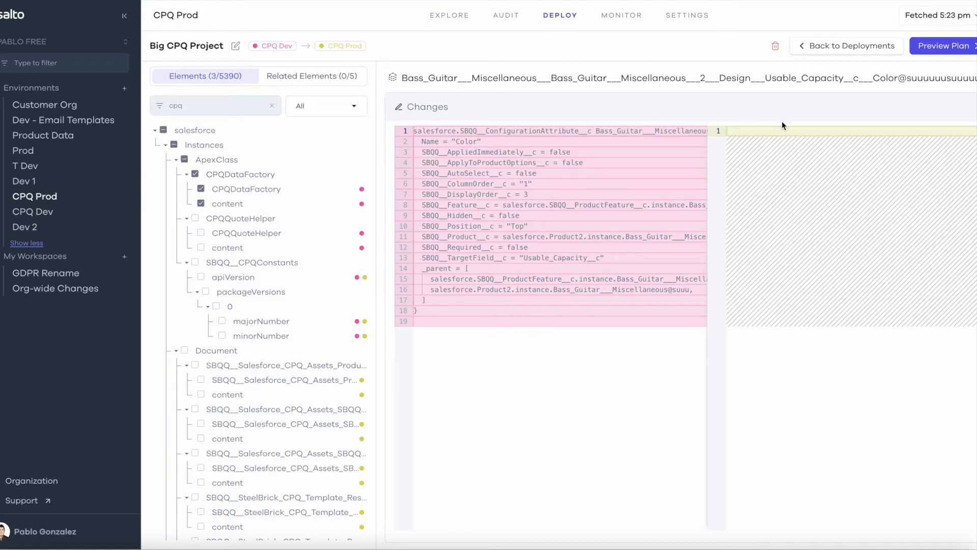
Preview the deployment plan and inspect the error on the skipped CPQDataFactory Apex class
click(946, 50)
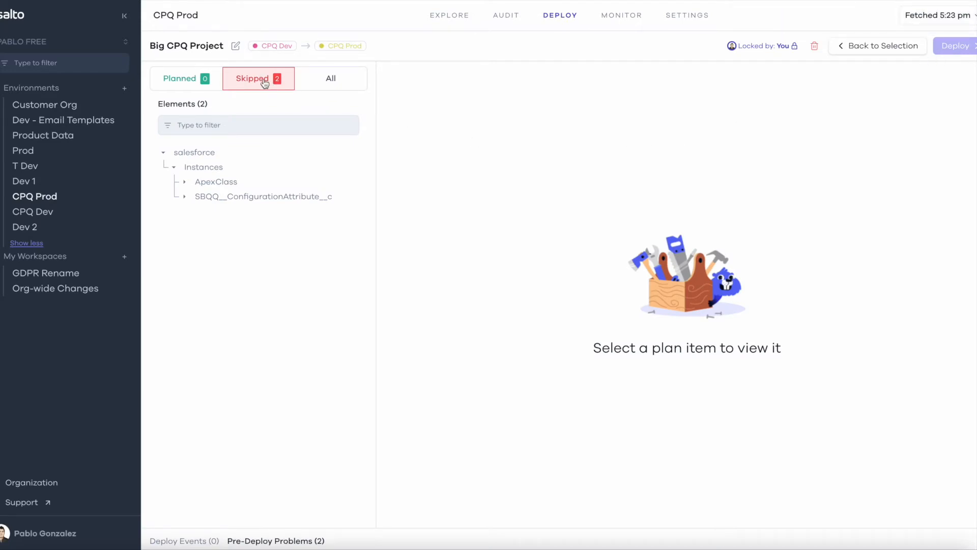
click(185, 183)
click(185, 211)
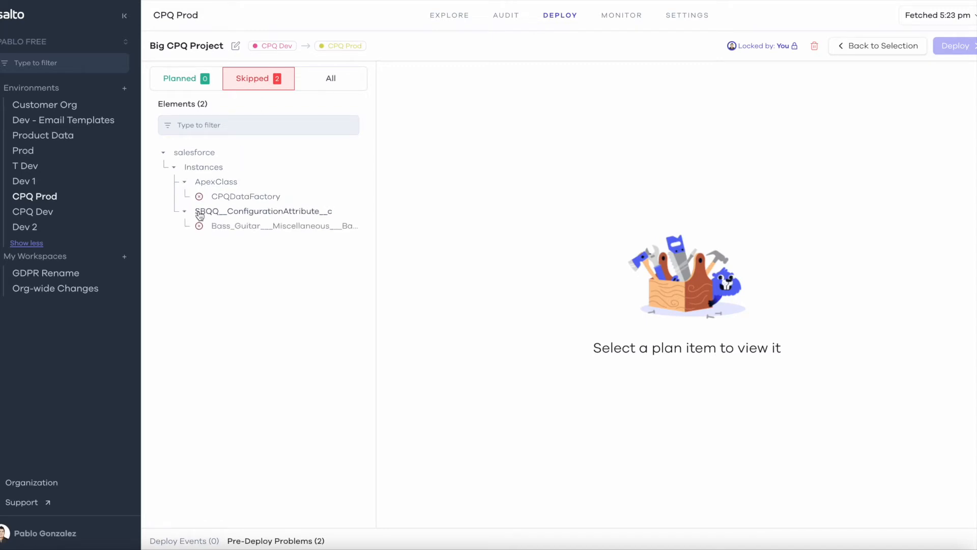
click(254, 198)
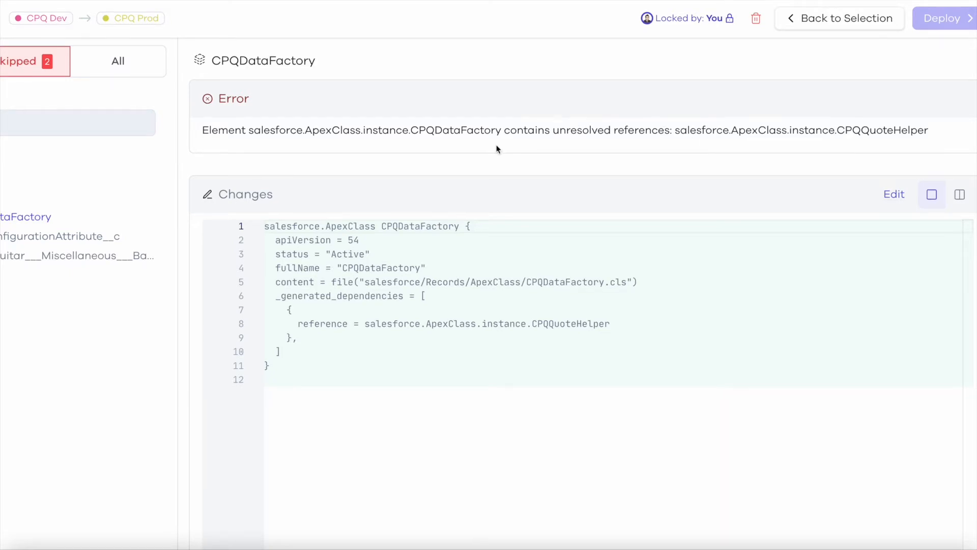
Check the CPQQuoteHelper reference in the CPQDataFactory code in the Salesforce Developer Console, and return to the Salto plan
key(ctrl+Up)
click(163, 178)
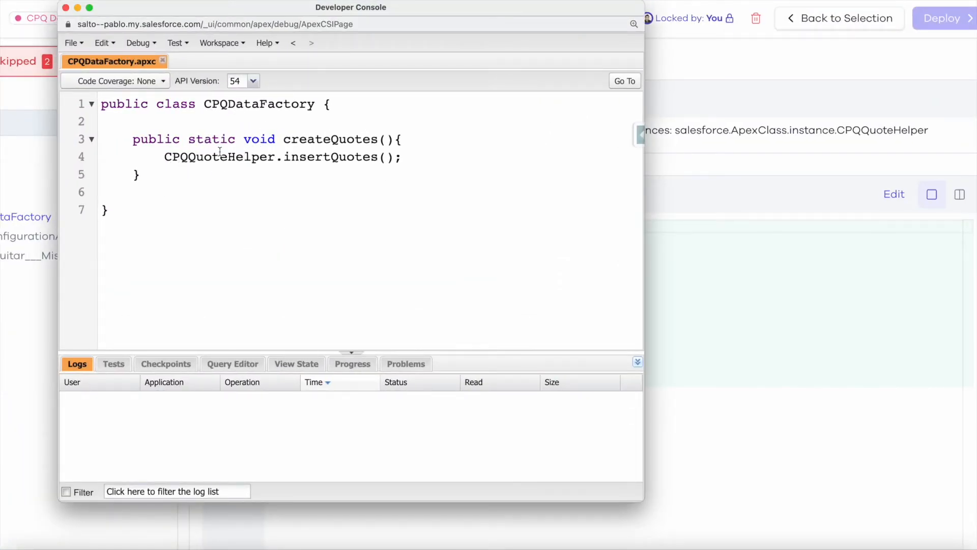
double_click(235, 156)
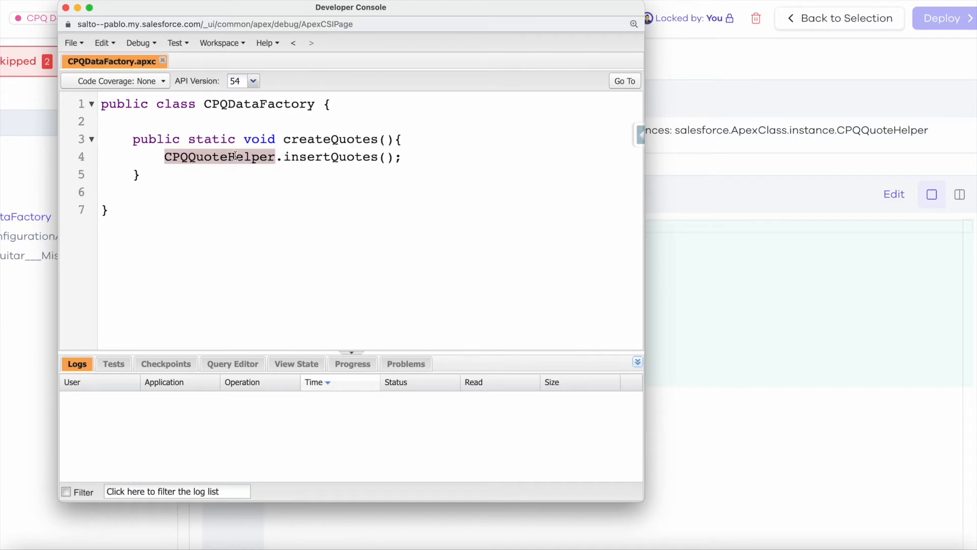
click(712, 155)
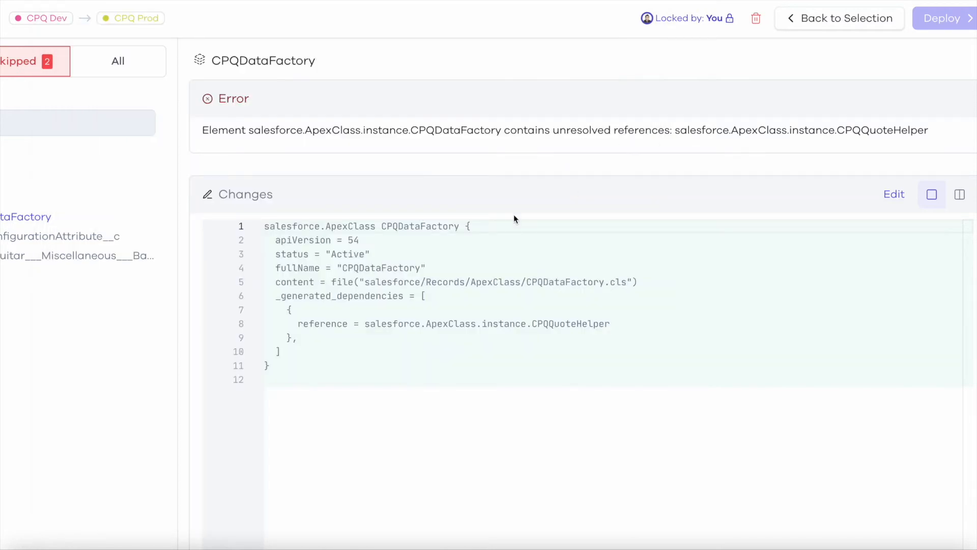
Go back to the element selection and add the related Apex class CPQQuoteHelper to the deployment
scroll(506, 222, down, 3)
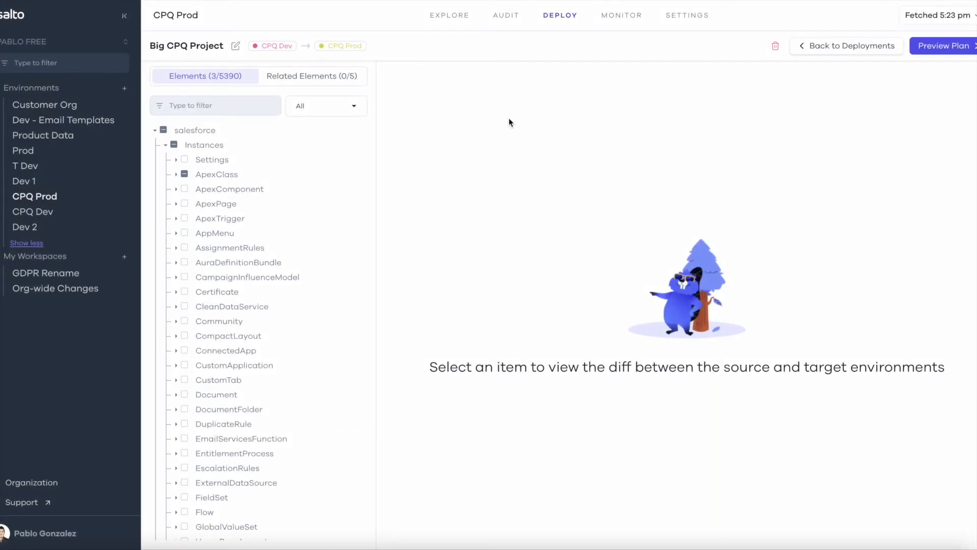
click(306, 77)
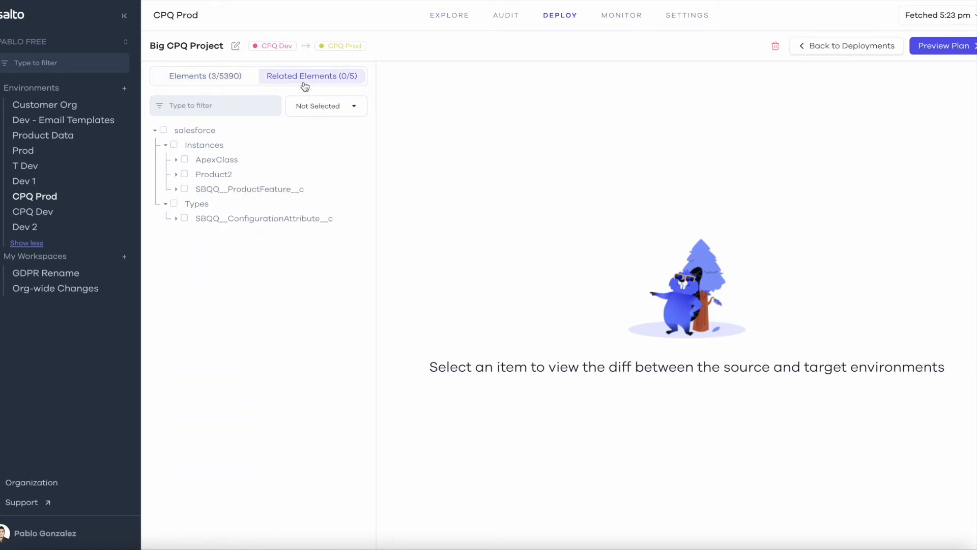
click(176, 161)
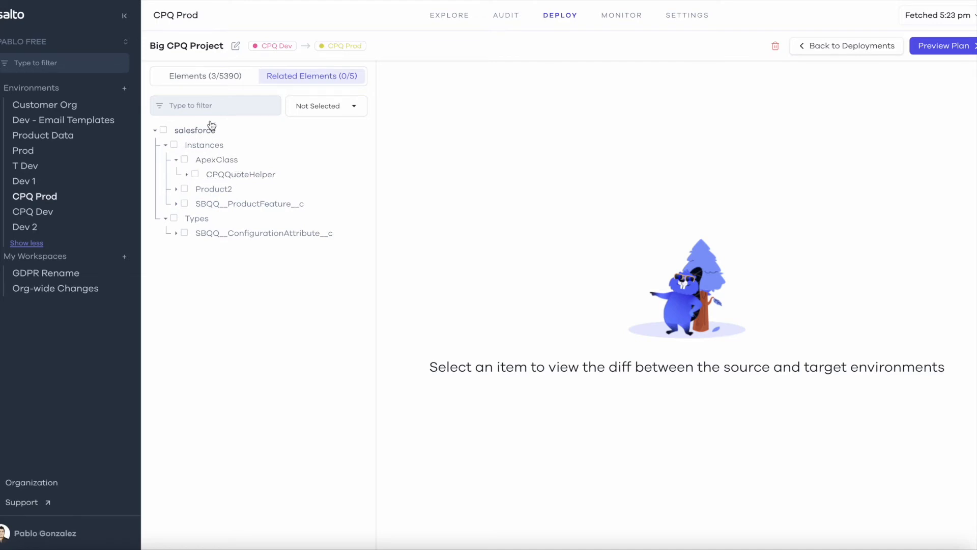
click(217, 79)
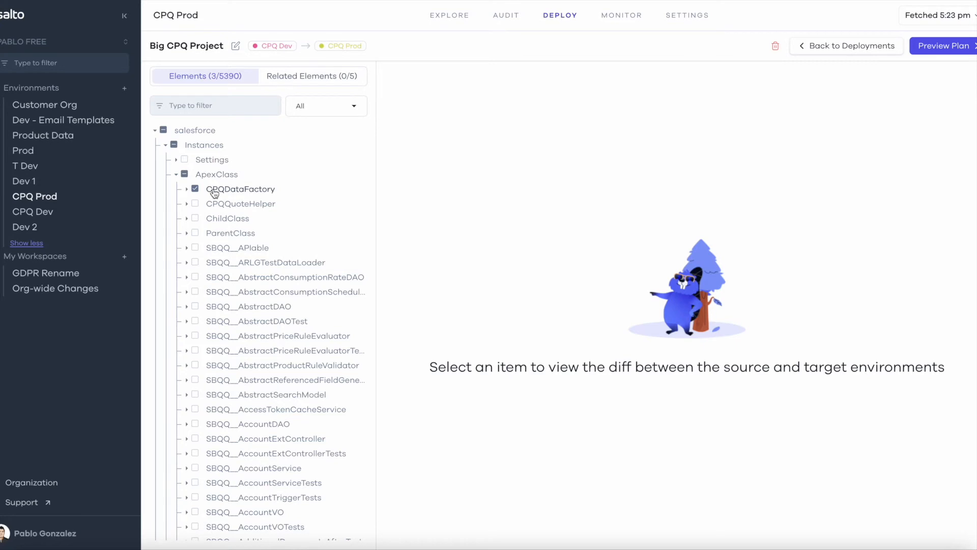
click(295, 79)
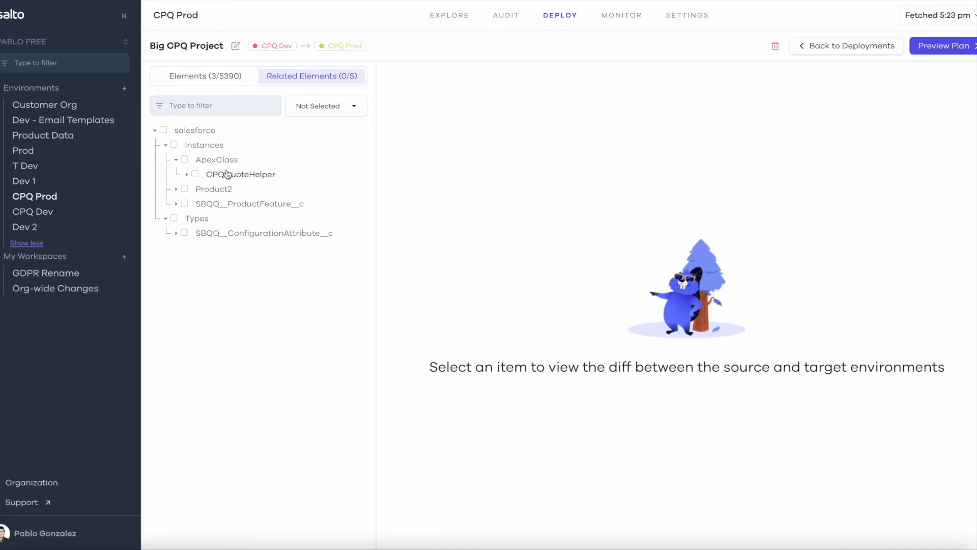
click(195, 176)
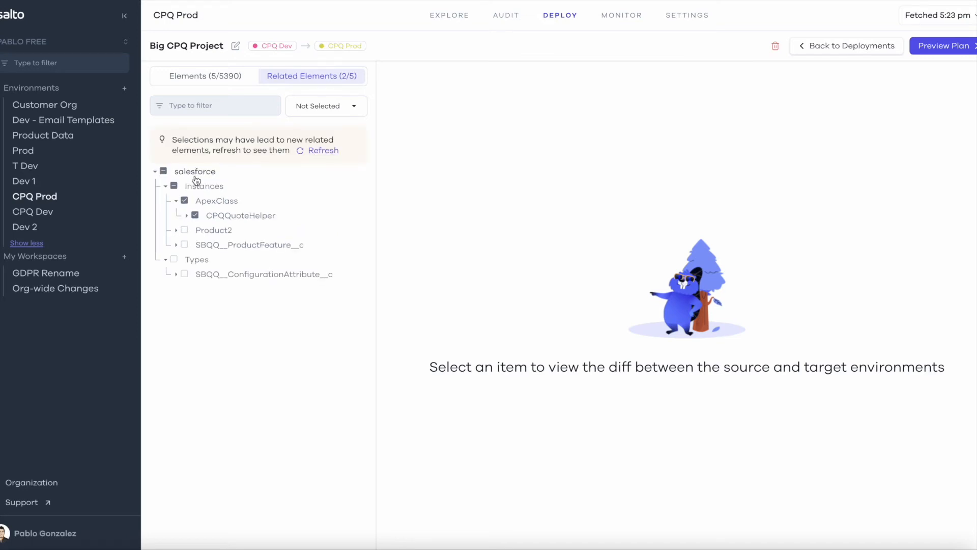
View the changes of the related Product2 record Bass_Guitar___Miscellaneous@suuu and add Product2 to the deployment
click(177, 231)
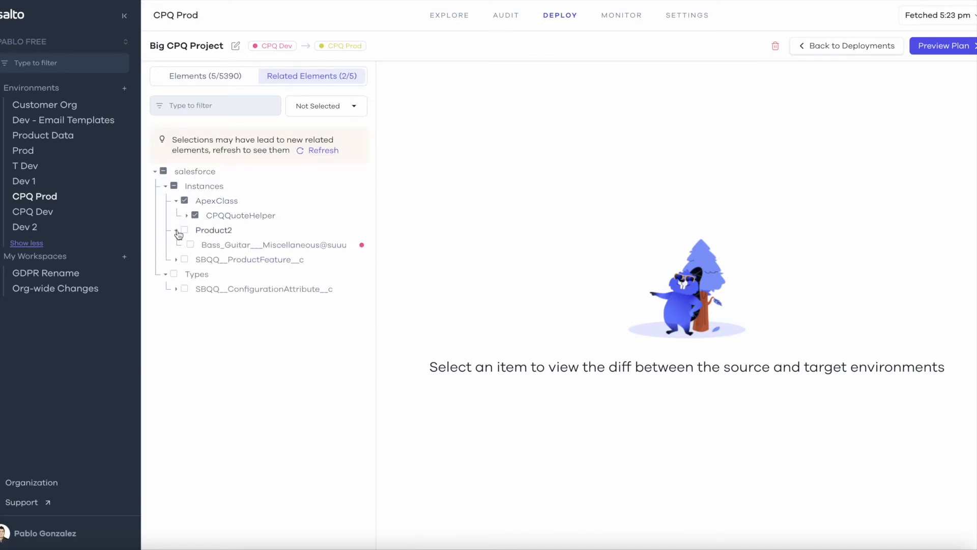
click(227, 246)
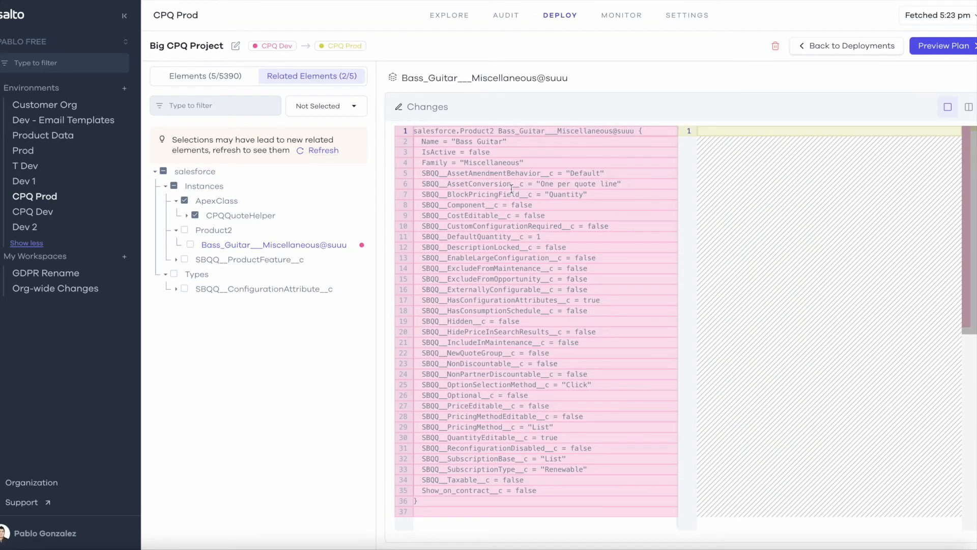
click(185, 230)
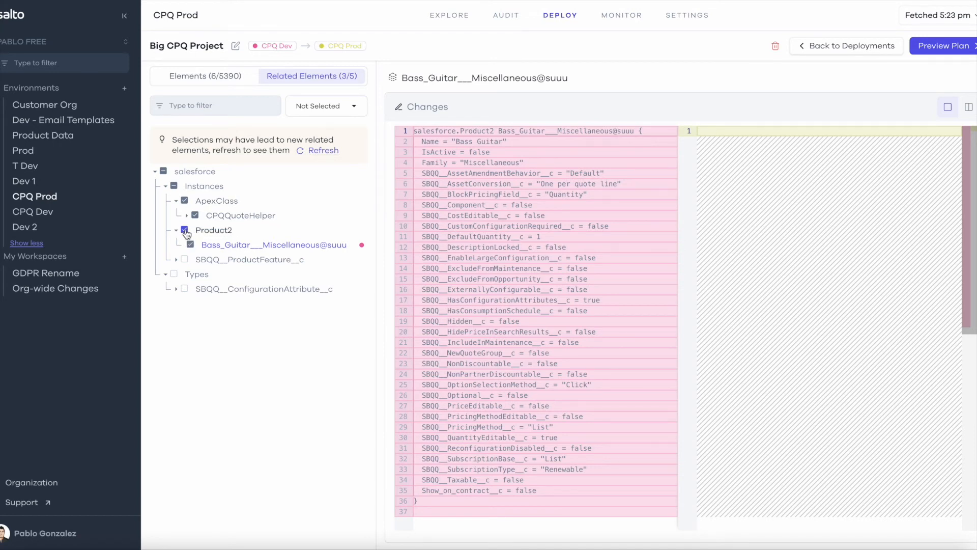
Add the related SBQQ__ProductFeature__c Bass Guitar instance to the deployment and refresh the related elements
click(177, 262)
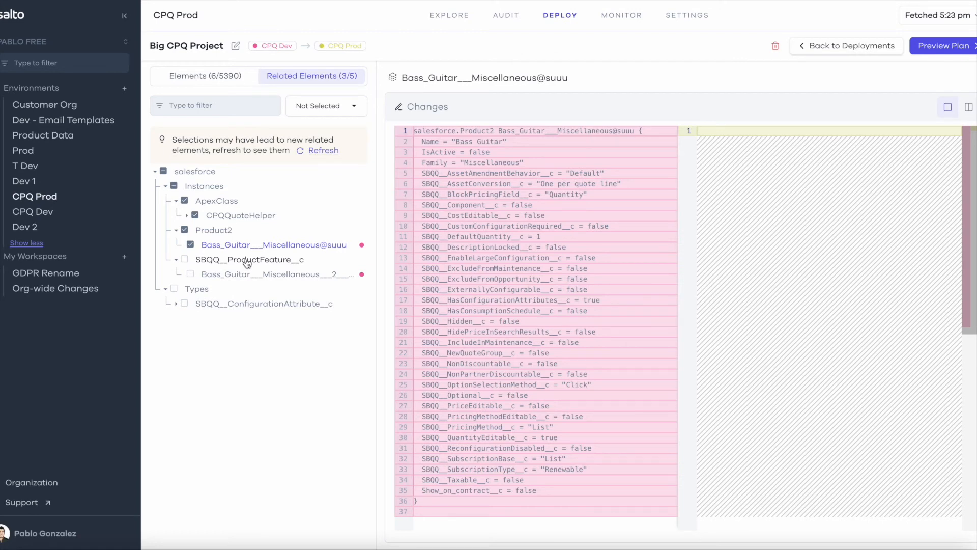
click(185, 259)
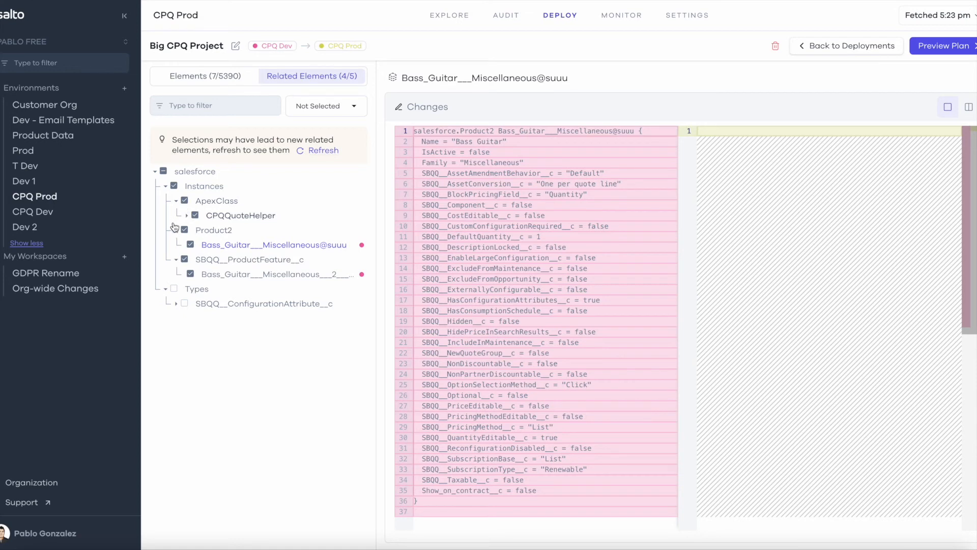
click(322, 150)
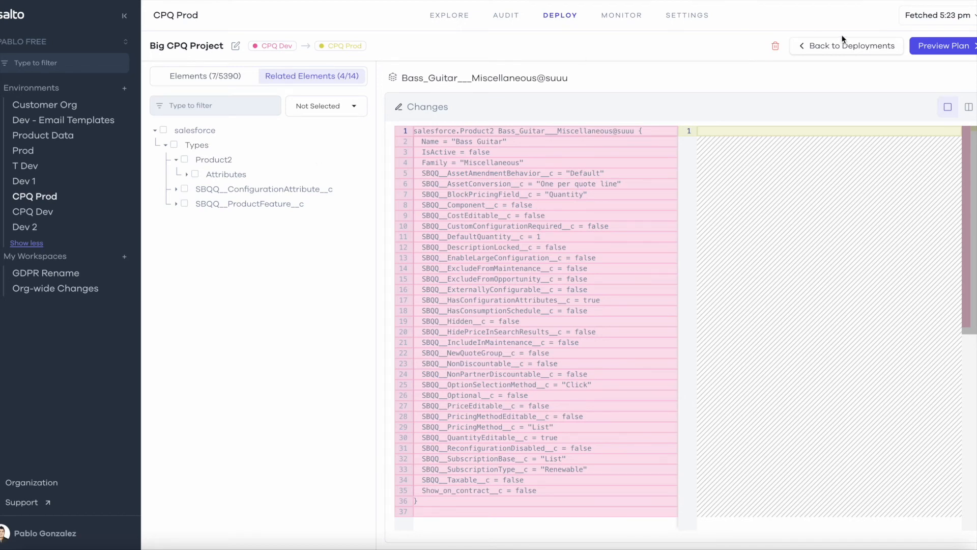
Preview the deployment plan again and expand the planned Apex classes, configuration attribute, product feature and Product2 elements for review
click(941, 45)
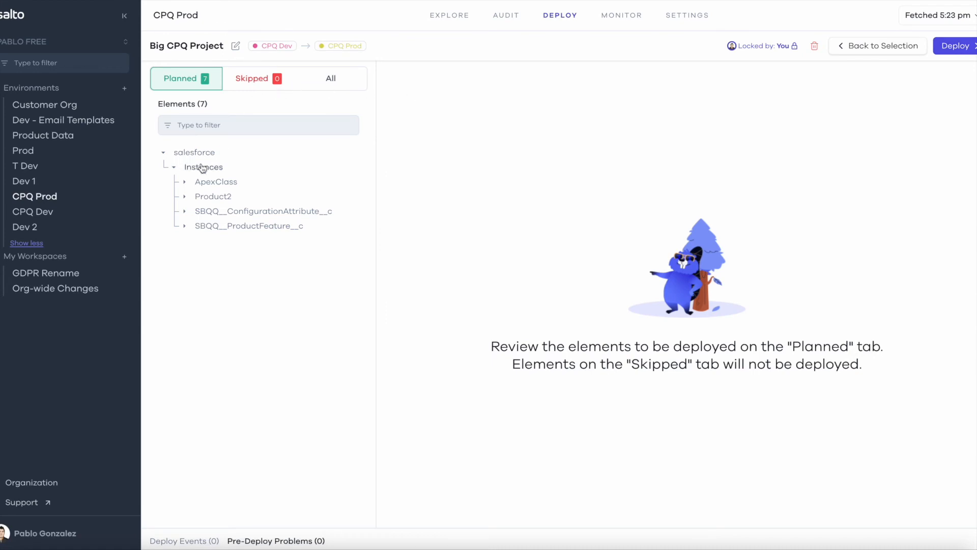
click(184, 181)
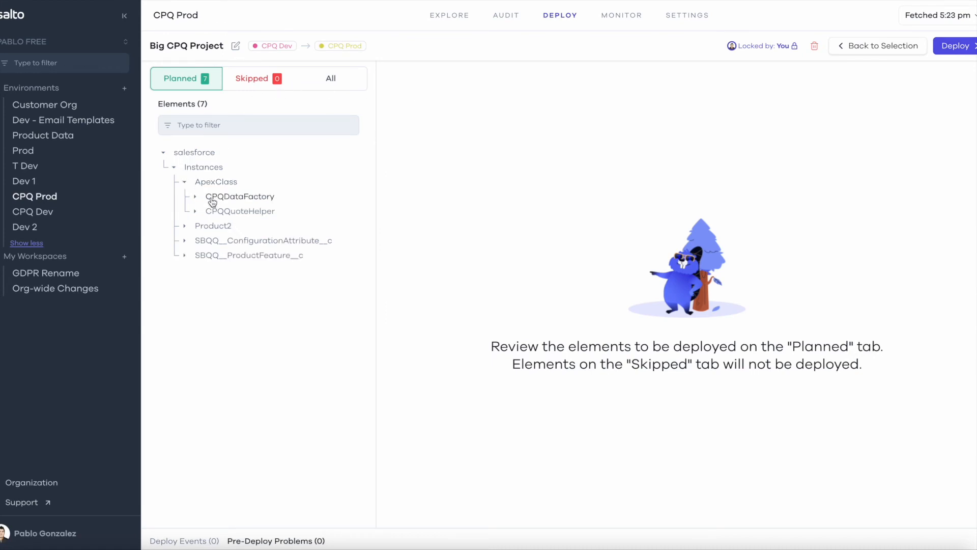
click(184, 240)
click(185, 270)
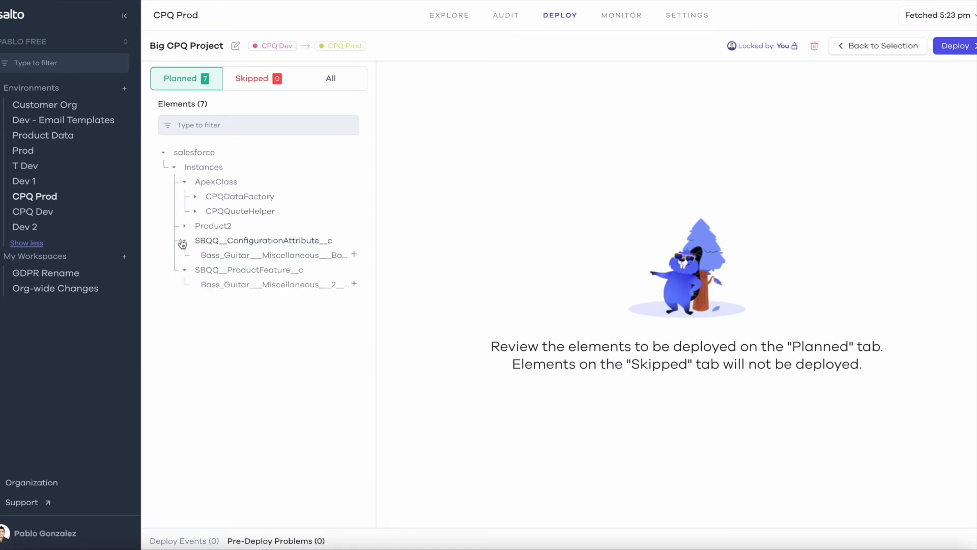
click(185, 226)
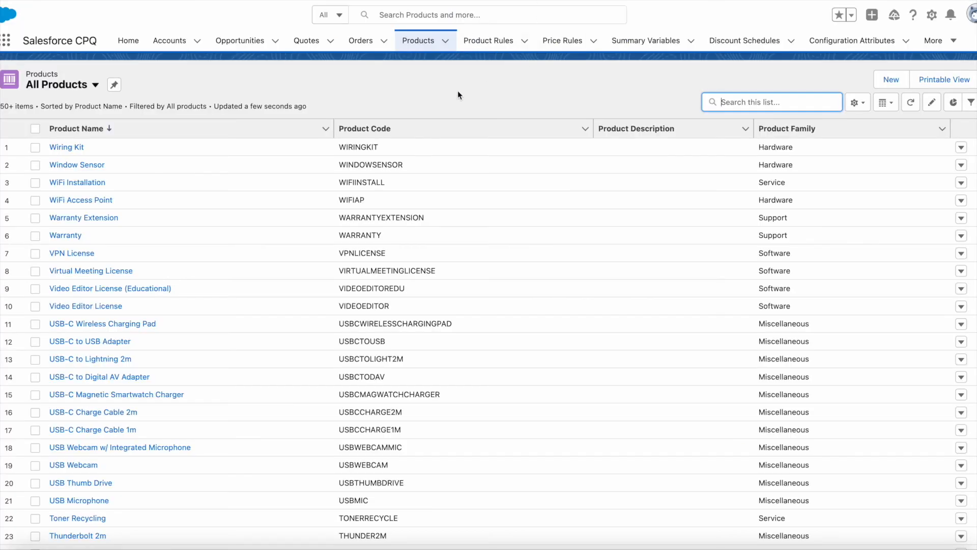
Search the Salesforce CPQ products for "bass" and open the Bass Guitar record to check its related features and configuration attributes
click(911, 102)
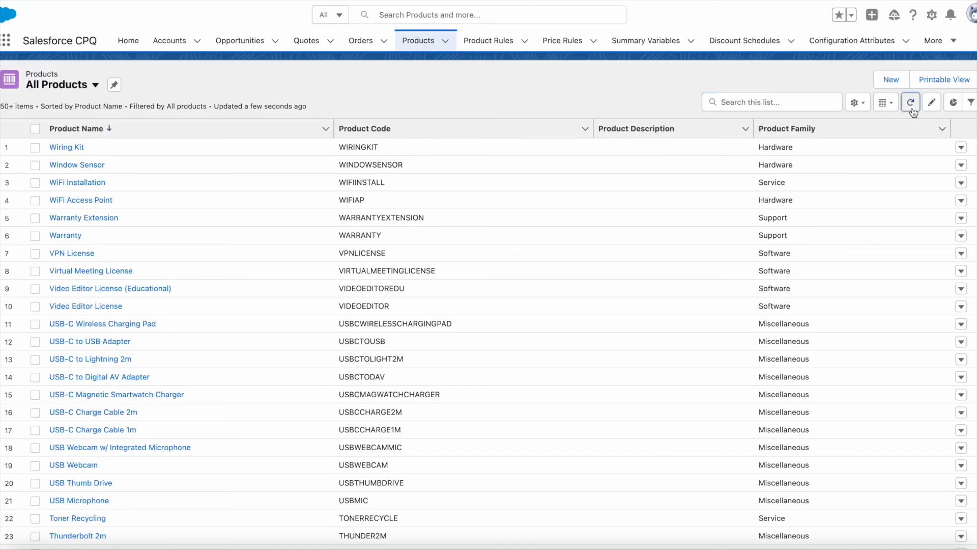
click(758, 95)
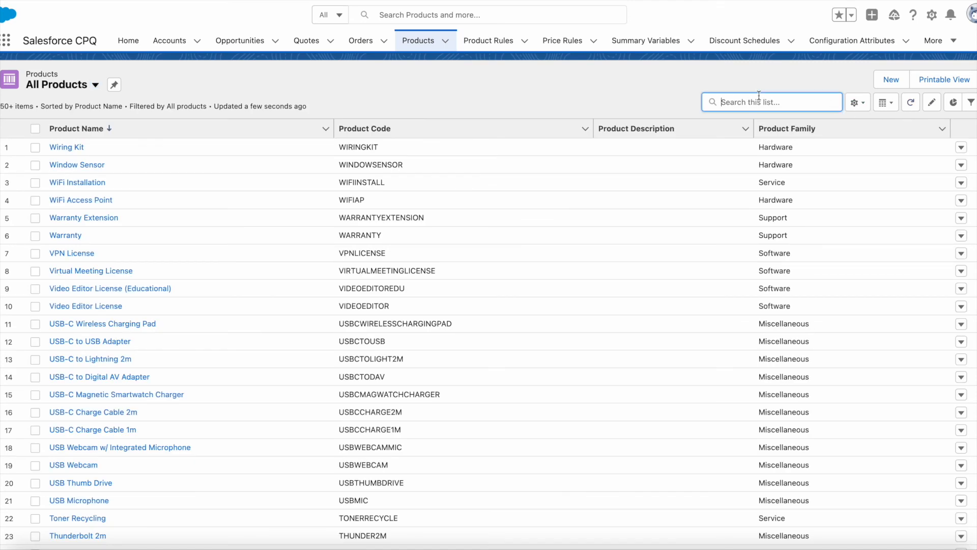
text(bass)
key(Return)
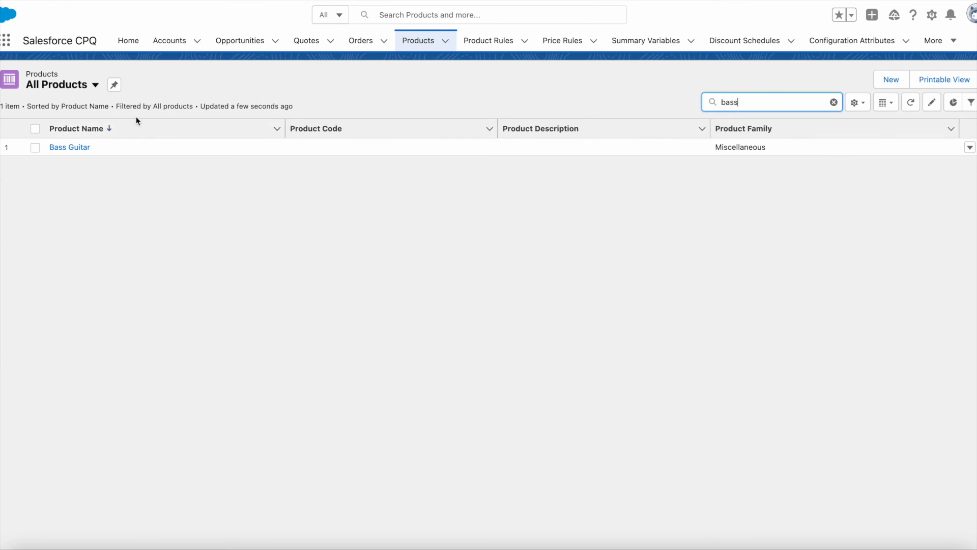
click(75, 147)
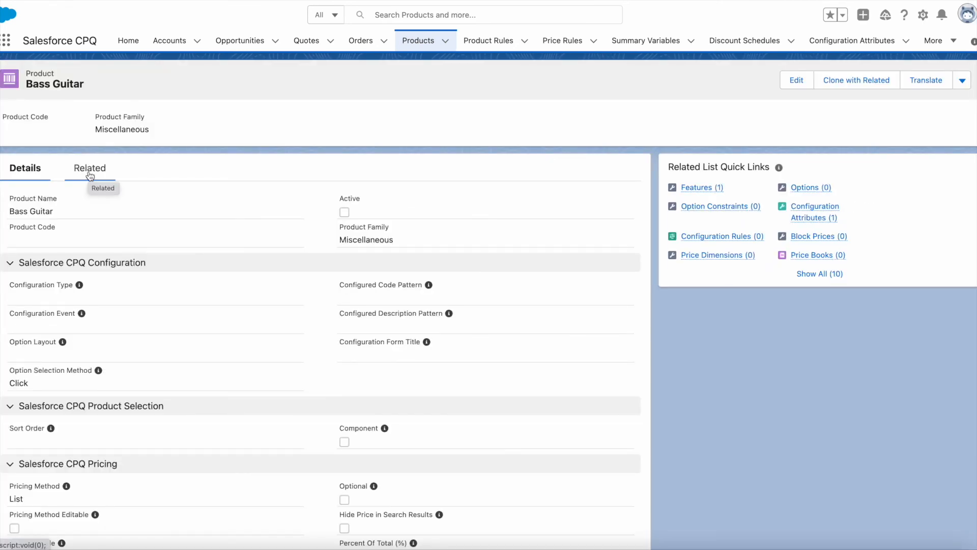
mouse_move(697, 188)
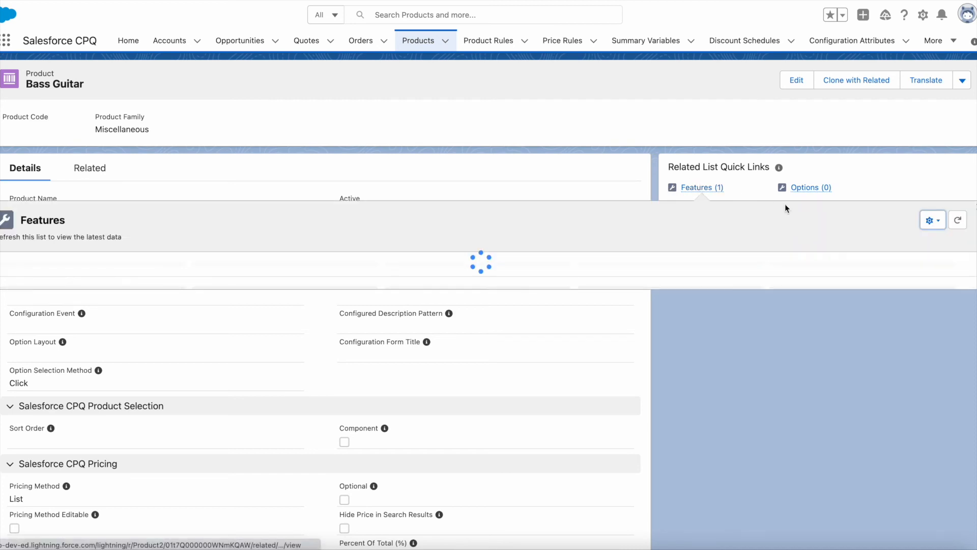
mouse_move(824, 213)
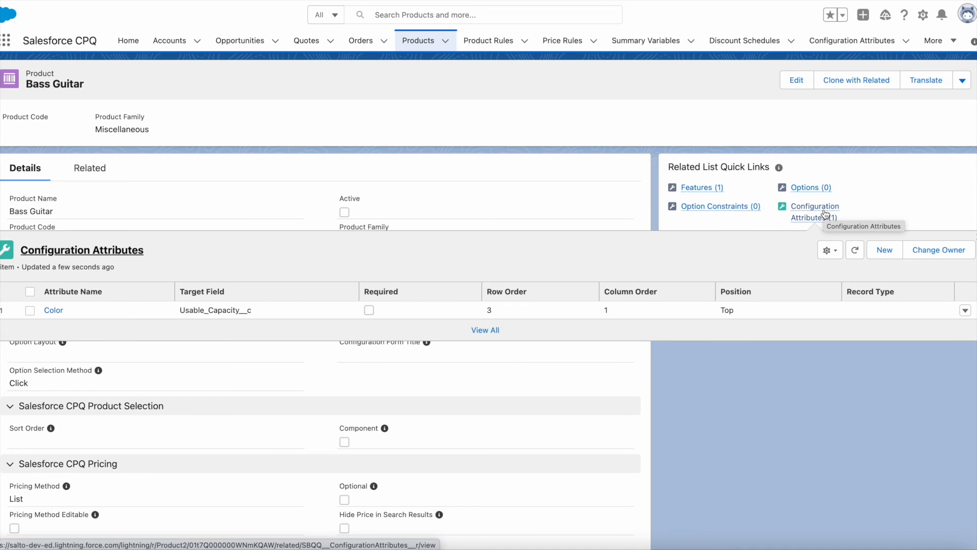
Open the target org's Developer Console and filter the list of classes to open by "cpq"
click(923, 15)
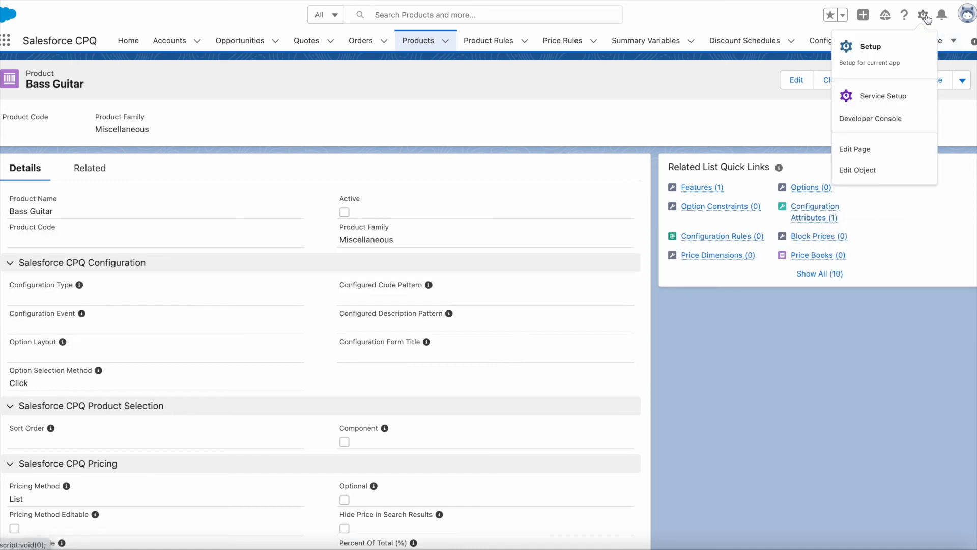
click(875, 119)
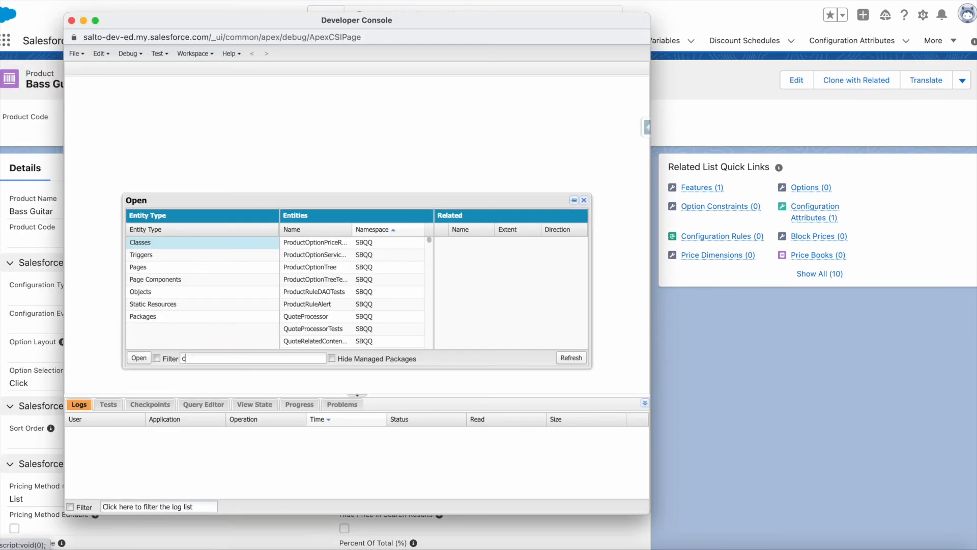
text(pq)
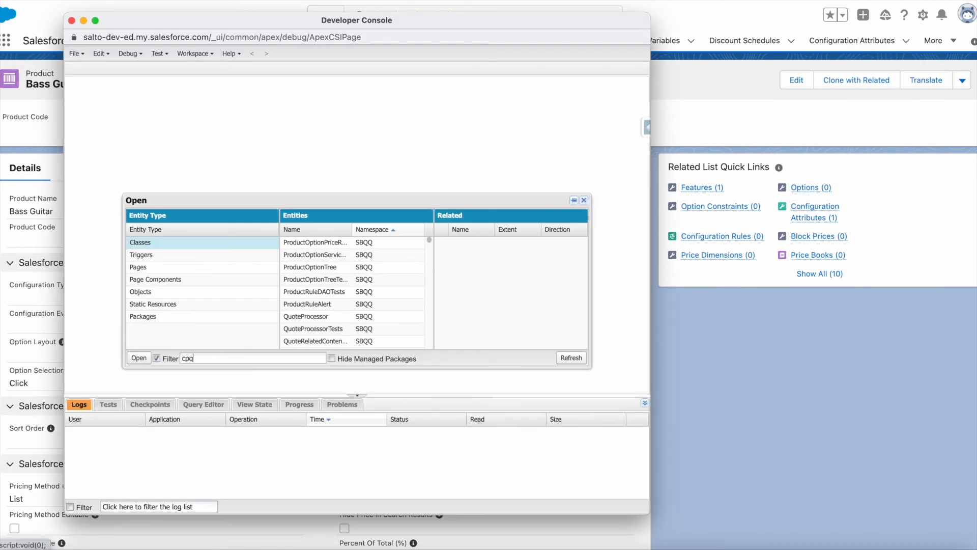